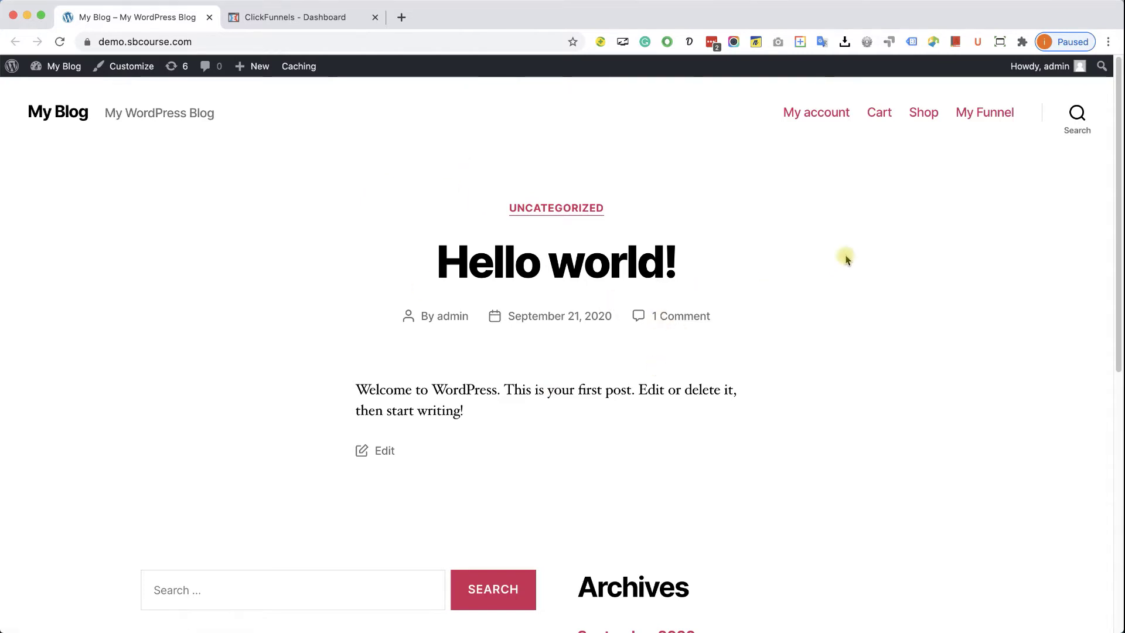
Step: Preview the My Funnel page, then search plugins for 'clickfunnels' and install Etison's ClickFunnels plugin
{"action": "left_click", "coordinate": [971, 123], "text": "super"}
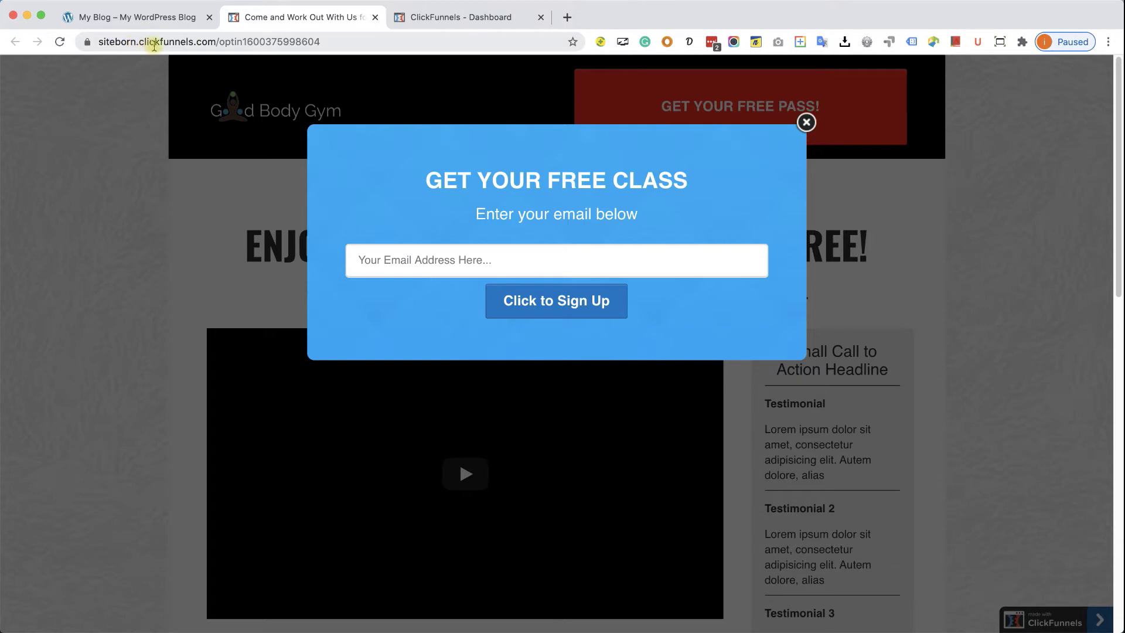
{"action": "left_click", "coordinate": [375, 17]}
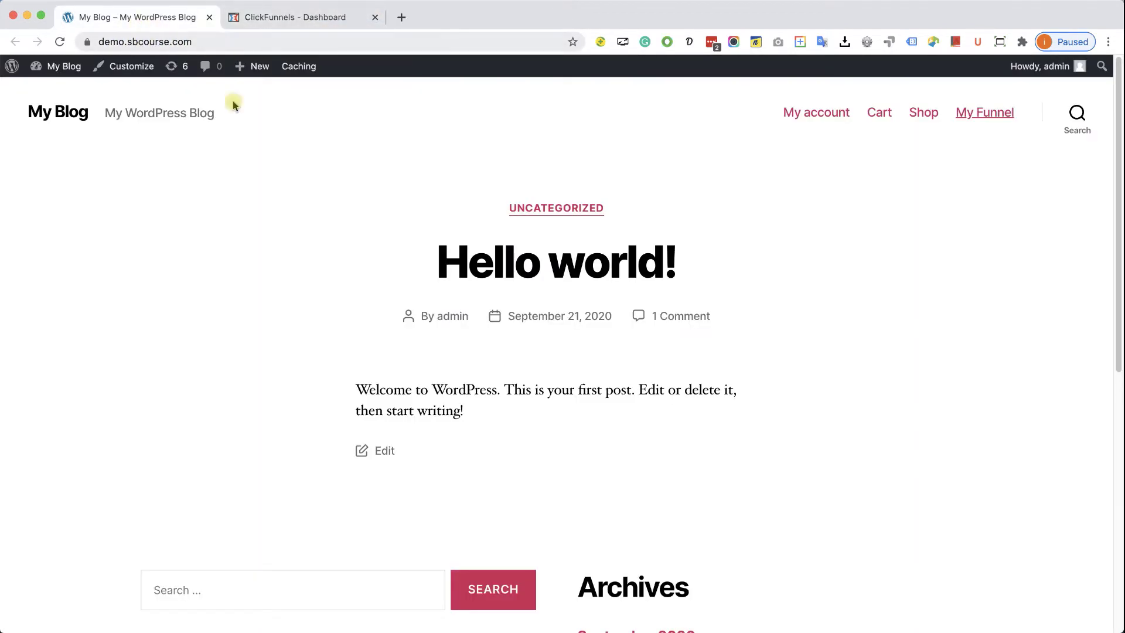
{"action": "mouse_move", "coordinate": [64, 65]}
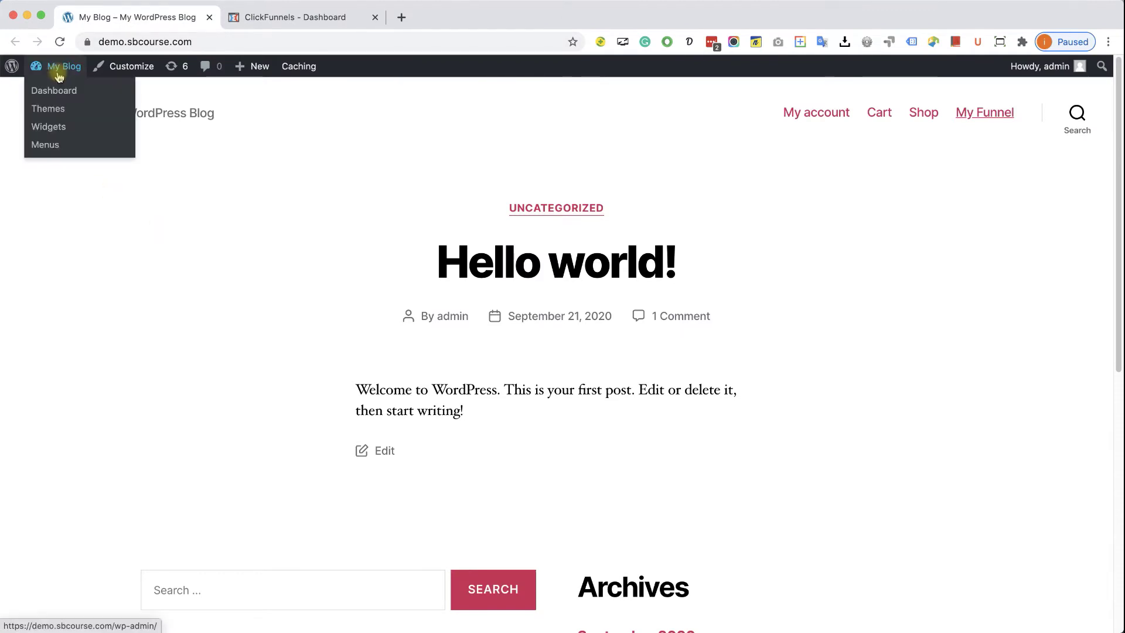
{"action": "left_click", "coordinate": [67, 93]}
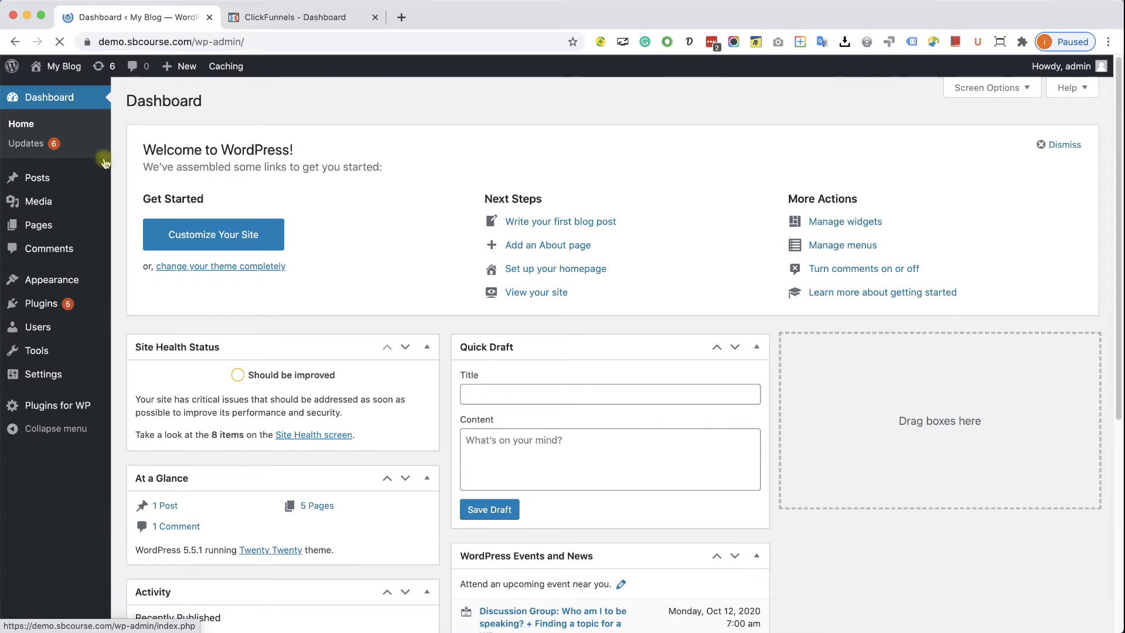
{"action": "mouse_move", "coordinate": [41, 304]}
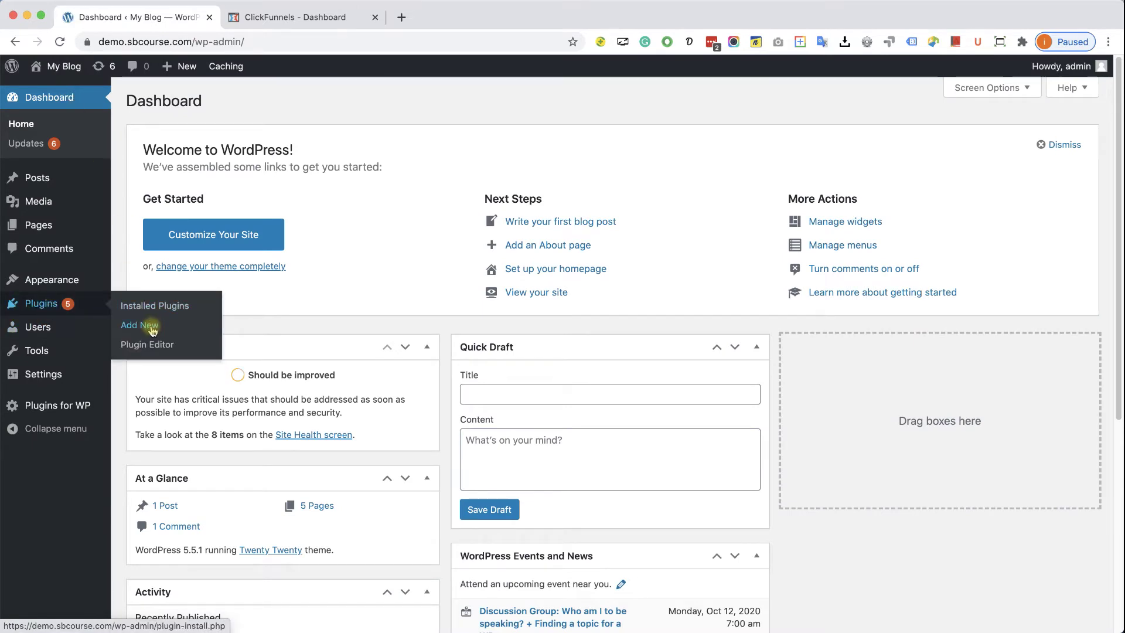
{"action": "left_click", "coordinate": [152, 329]}
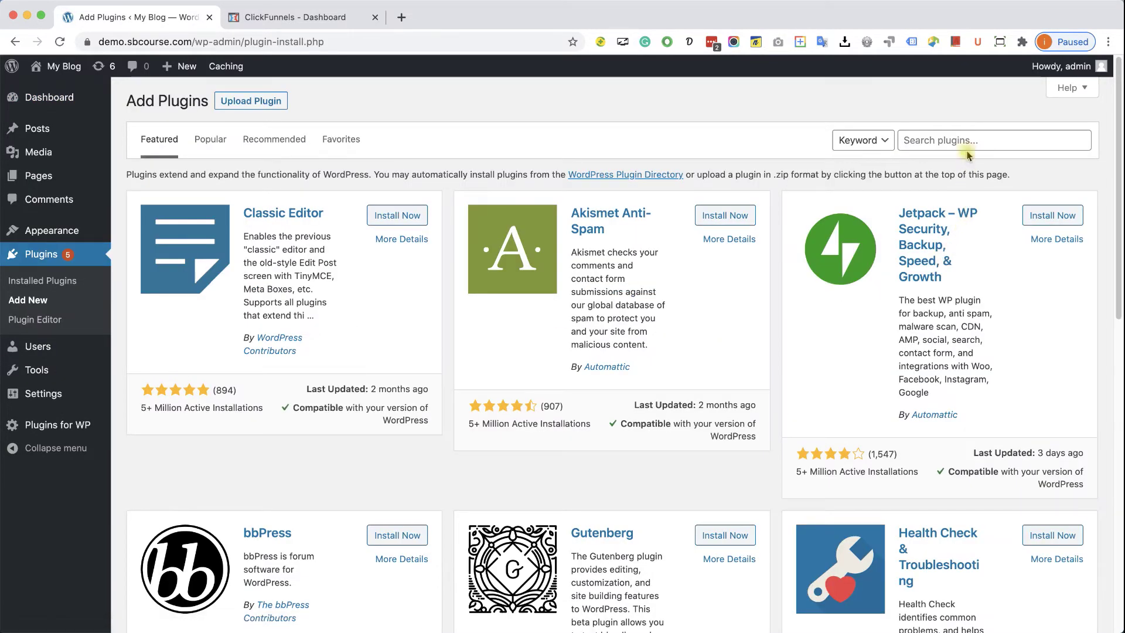
{"action": "left_click", "coordinate": [967, 148]}
{"action": "type", "text": "cl"}
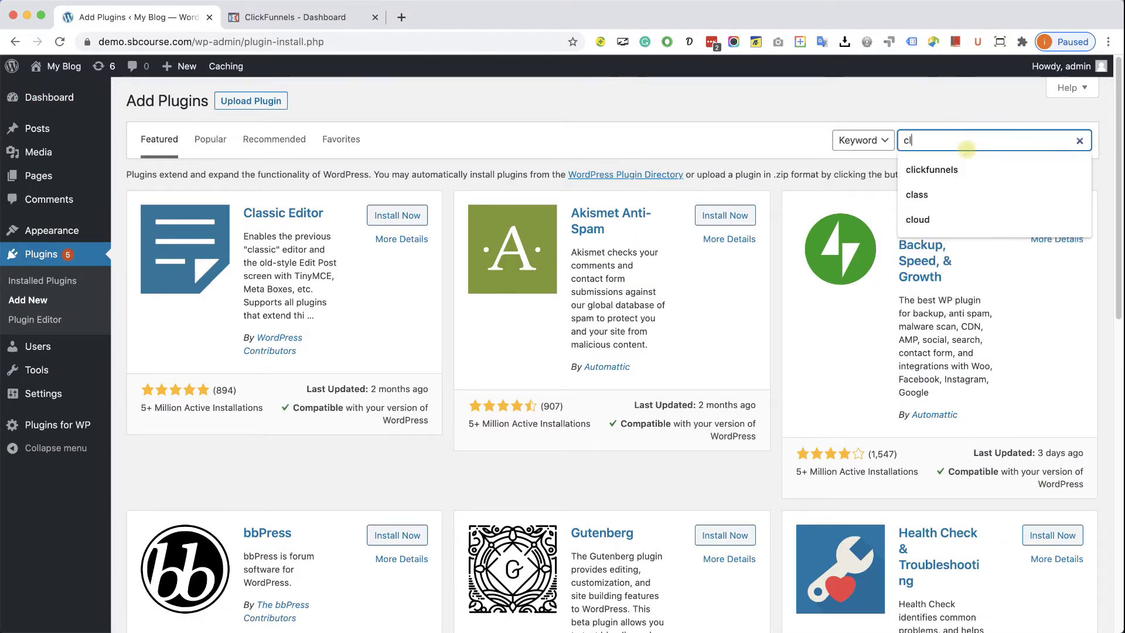
{"action": "type", "text": "ickfu"}
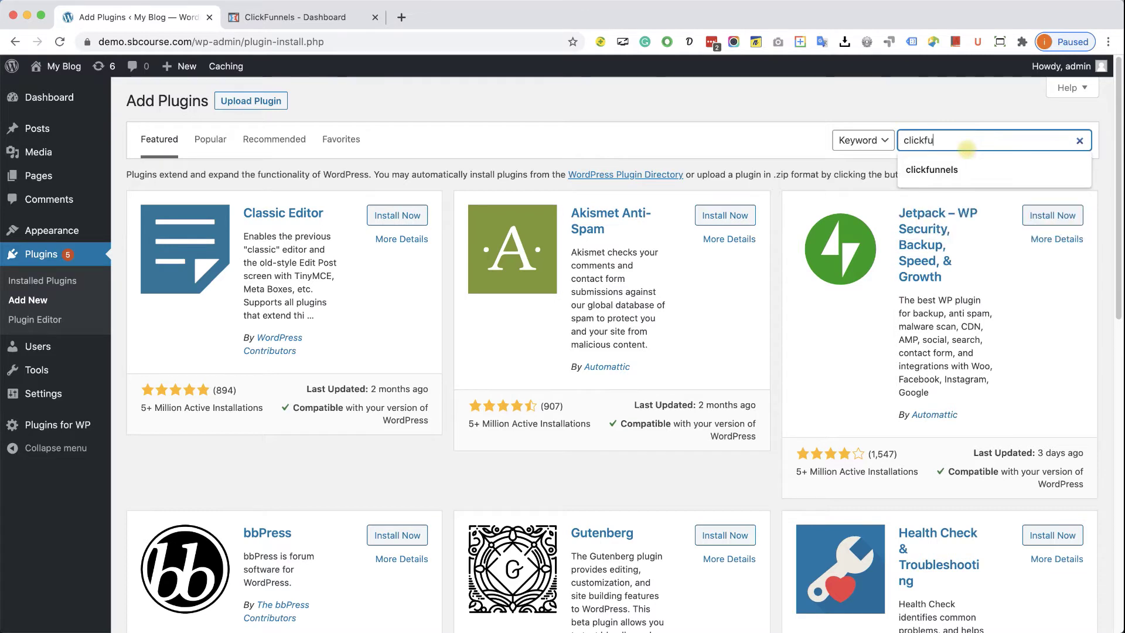
{"action": "type", "text": "nnels"}
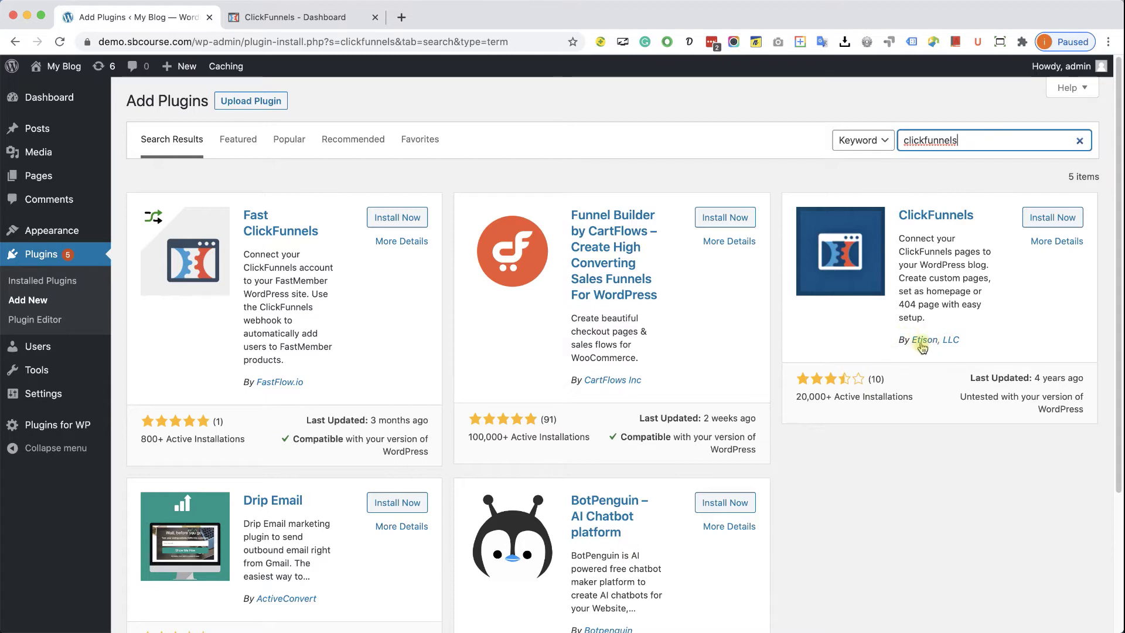
{"action": "left_click", "coordinate": [1050, 218]}
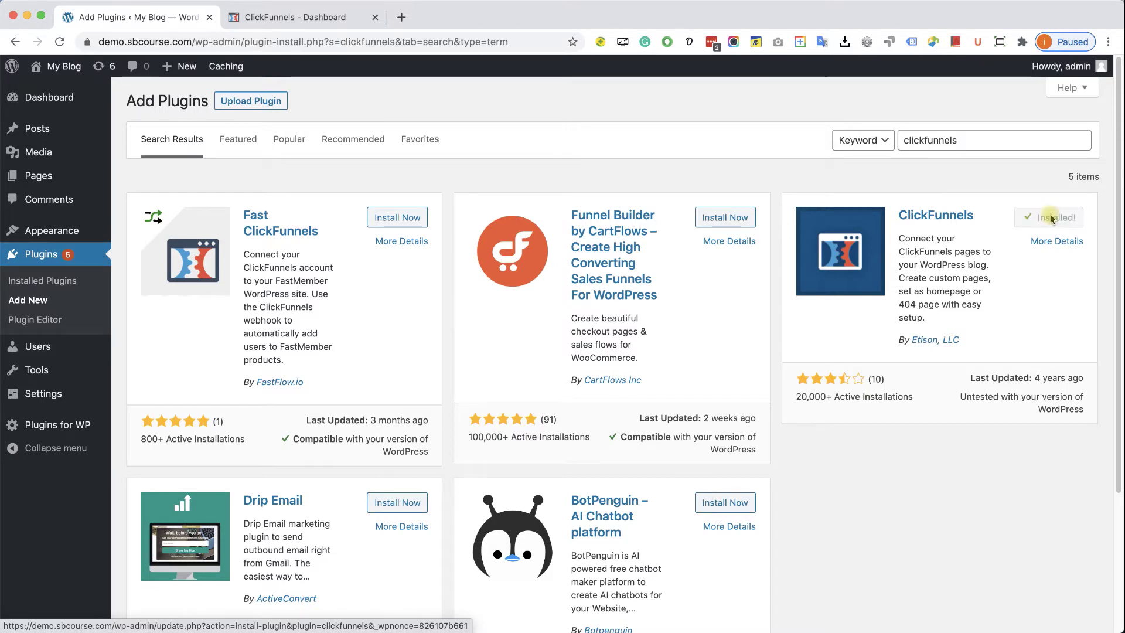
Step: Activate the newly installed ClickFunnels plugin and open its Settings page
{"action": "left_click", "coordinate": [1050, 219]}
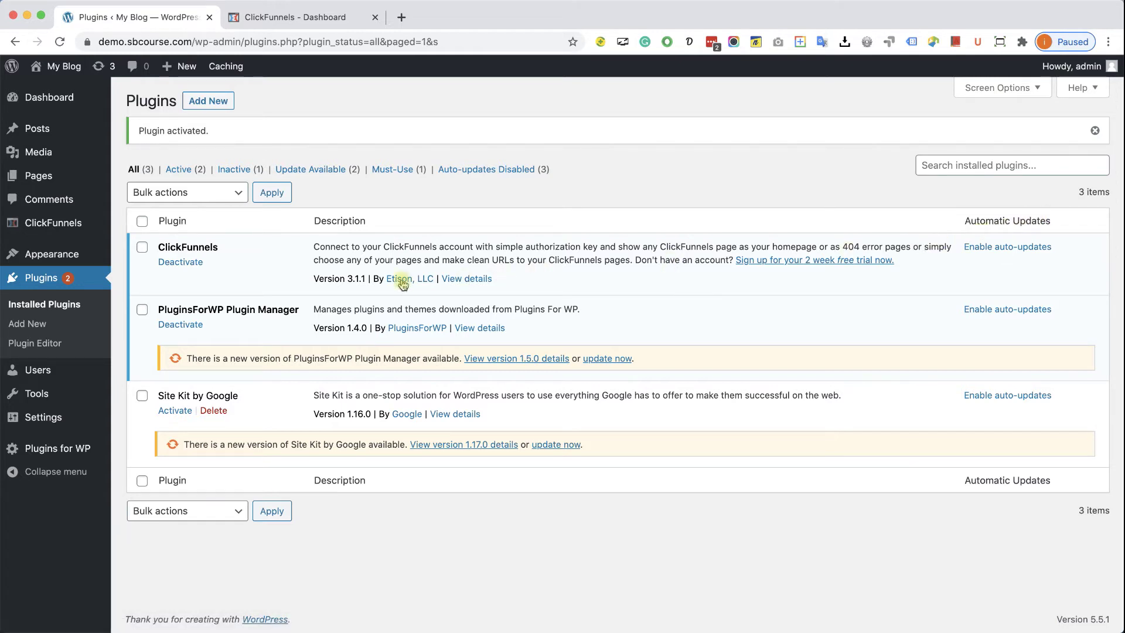
{"action": "mouse_move", "coordinate": [53, 223]}
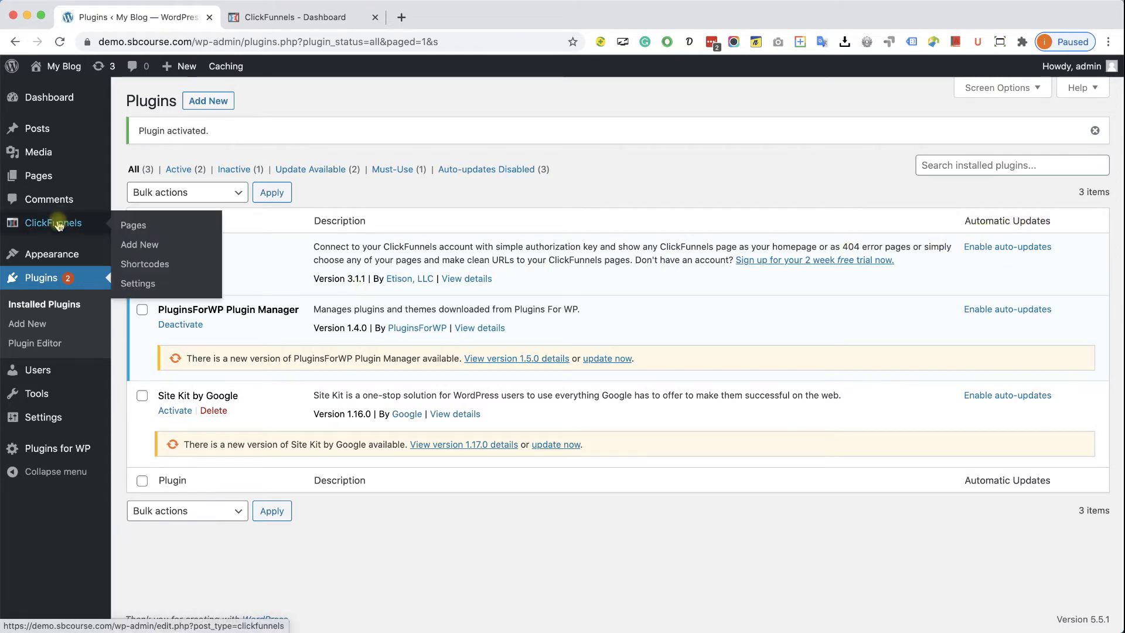
{"action": "left_click", "coordinate": [138, 284]}
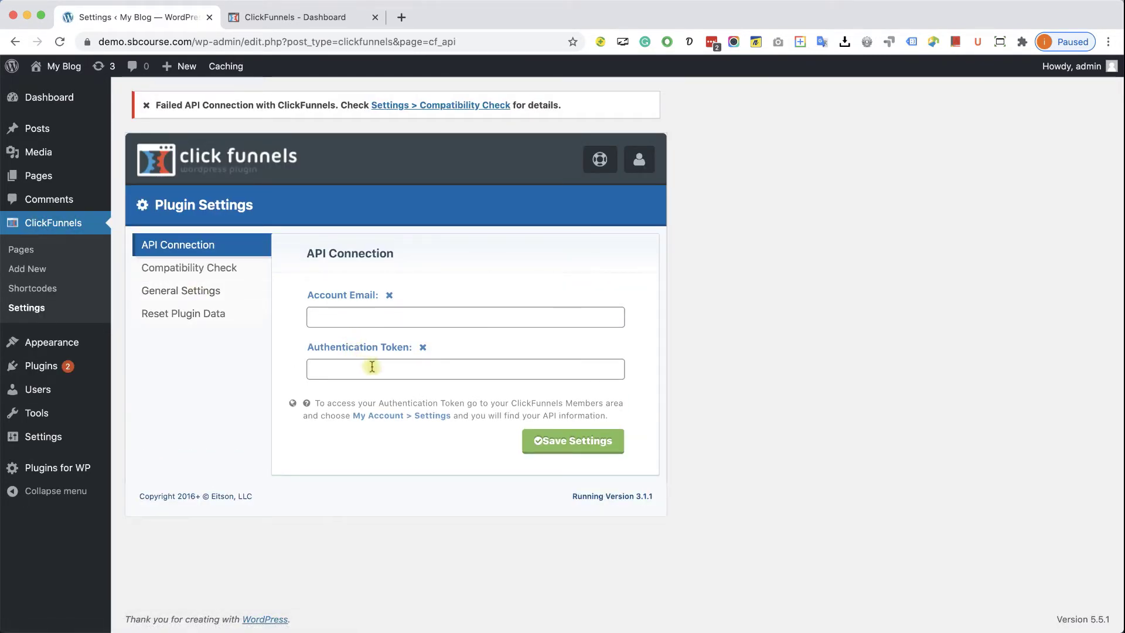
Step: Autofill the API Connection account email, then open ClickFunnels Account Settings in the other tab
{"action": "left_click", "coordinate": [361, 312]}
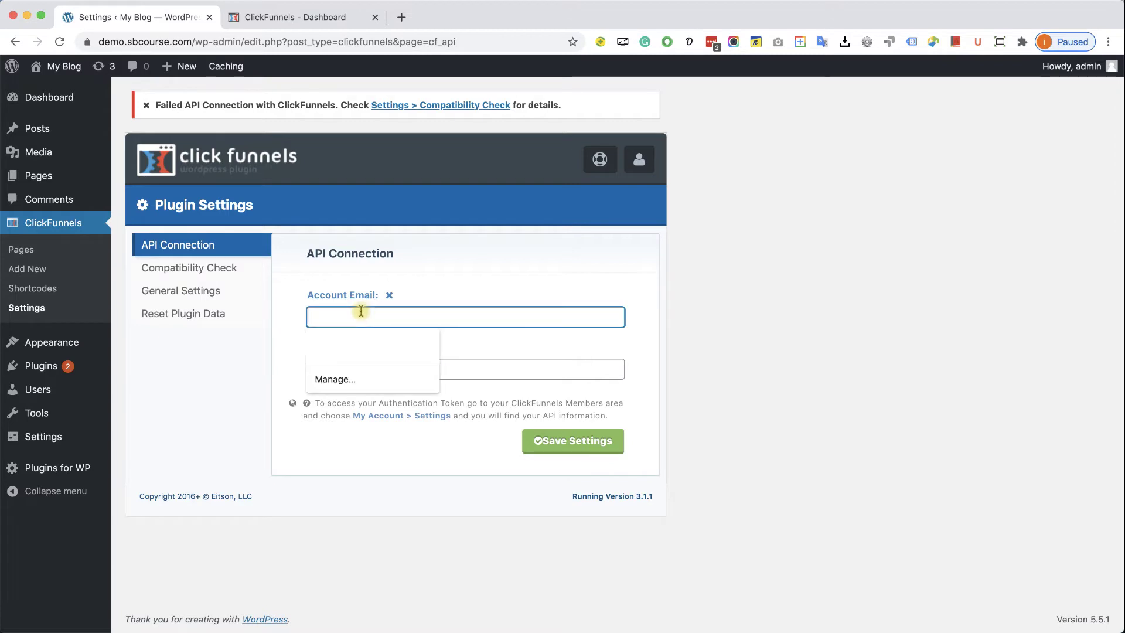
{"action": "type", "text": "supp"}
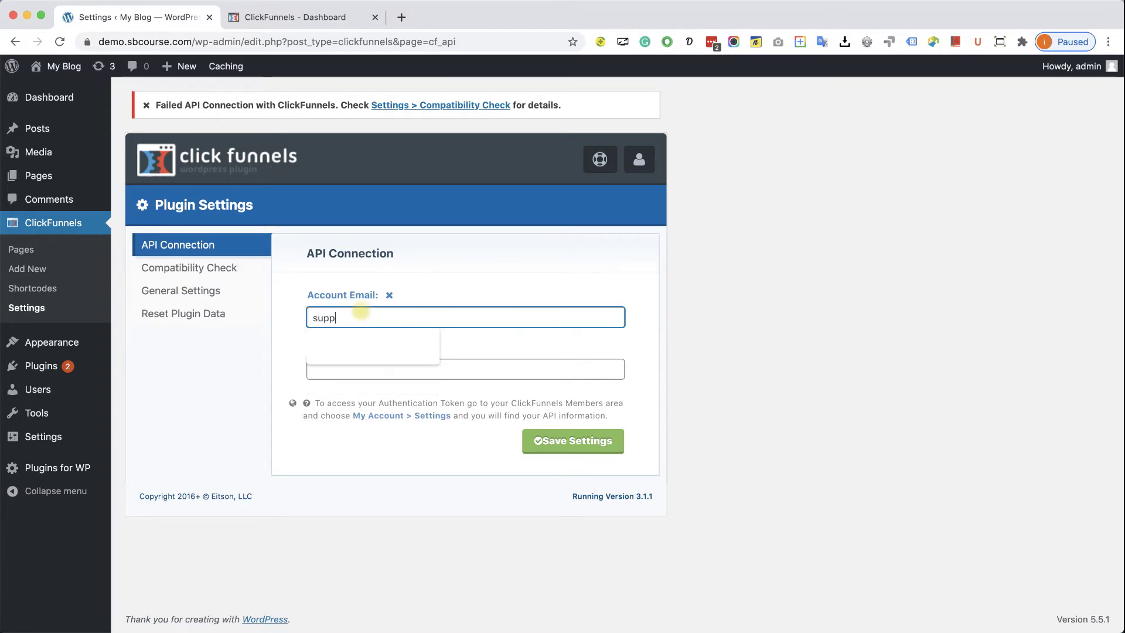
{"action": "key", "text": "Down"}
{"action": "key", "text": "Return"}
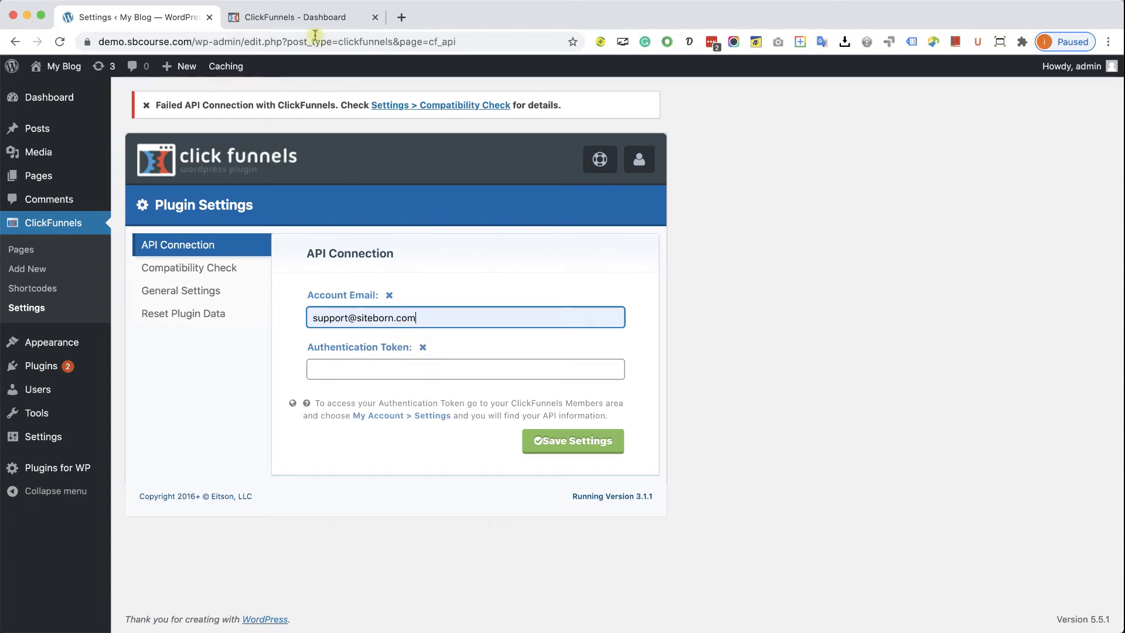
{"action": "left_click", "coordinate": [299, 17]}
{"action": "mouse_move", "coordinate": [1003, 72]}
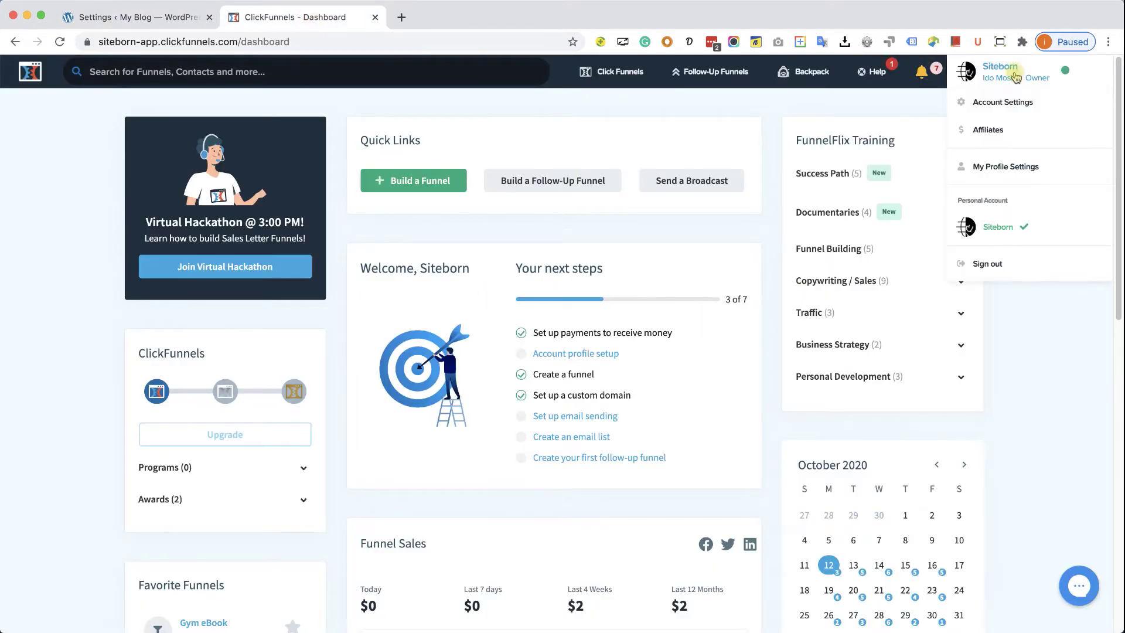
{"action": "left_click", "coordinate": [1006, 104]}
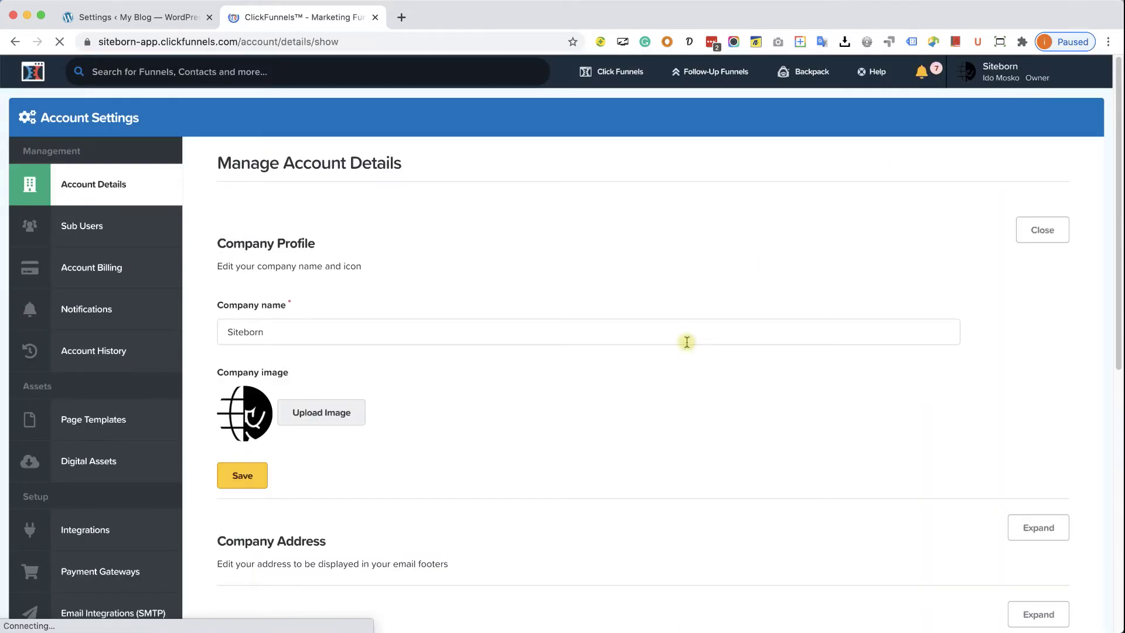
Step: Reveal the WordPress API key under ClickFunnels account settings and copy it
{"action": "scroll", "coordinate": [687, 342], "scroll_direction": "down", "scroll_amount": 3}
{"action": "scroll", "coordinate": [687, 345], "scroll_direction": "down", "scroll_amount": 5}
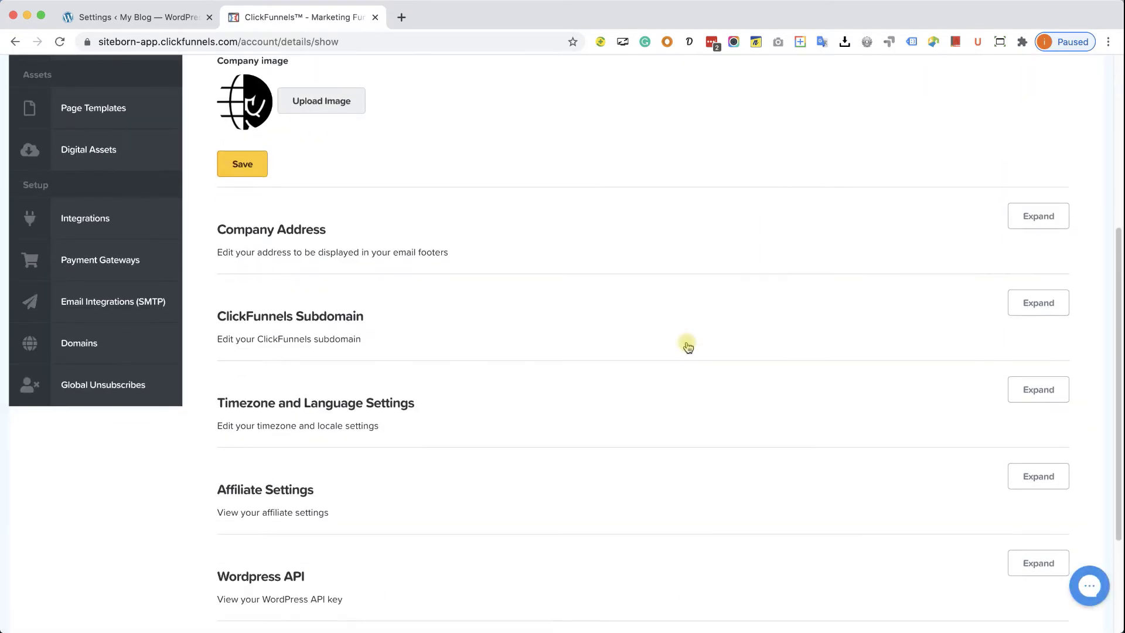
{"action": "scroll", "coordinate": [687, 346], "scroll_direction": "down", "scroll_amount": 5}
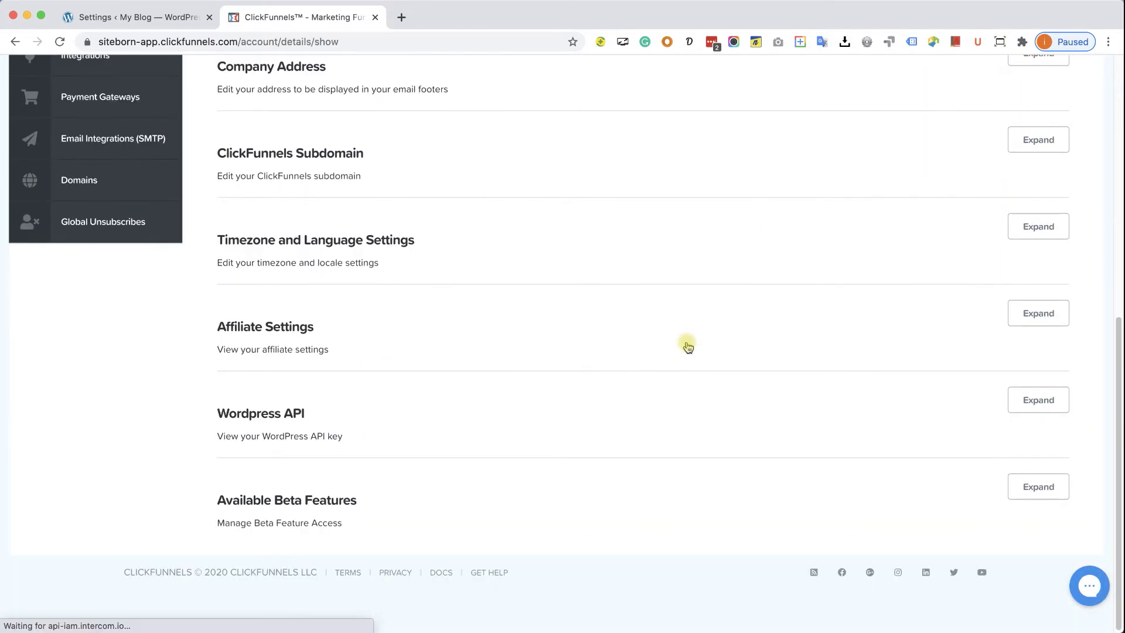
{"action": "left_click", "coordinate": [1012, 404]}
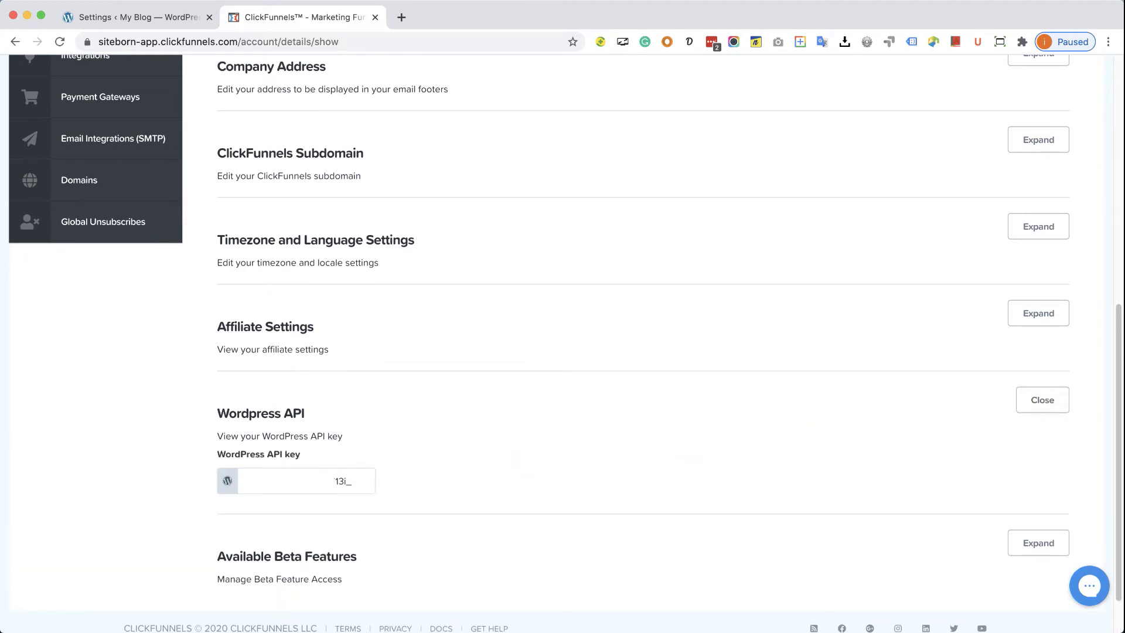
{"action": "left_click", "coordinate": [296, 480]}
{"action": "right_click", "coordinate": [319, 482]}
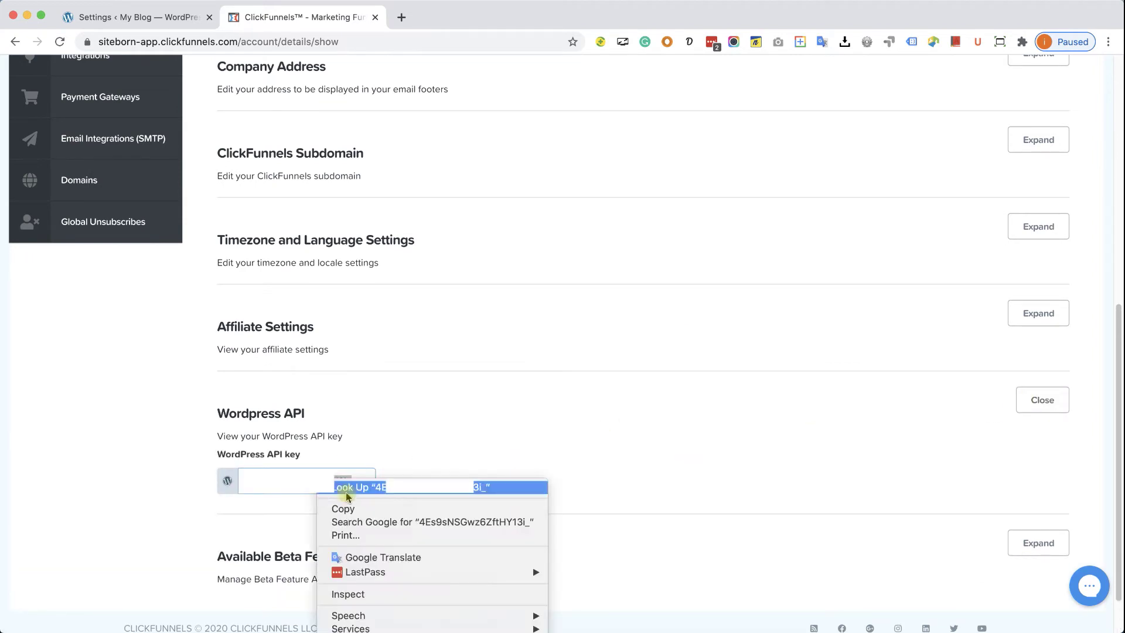
{"action": "left_click", "coordinate": [354, 505]}
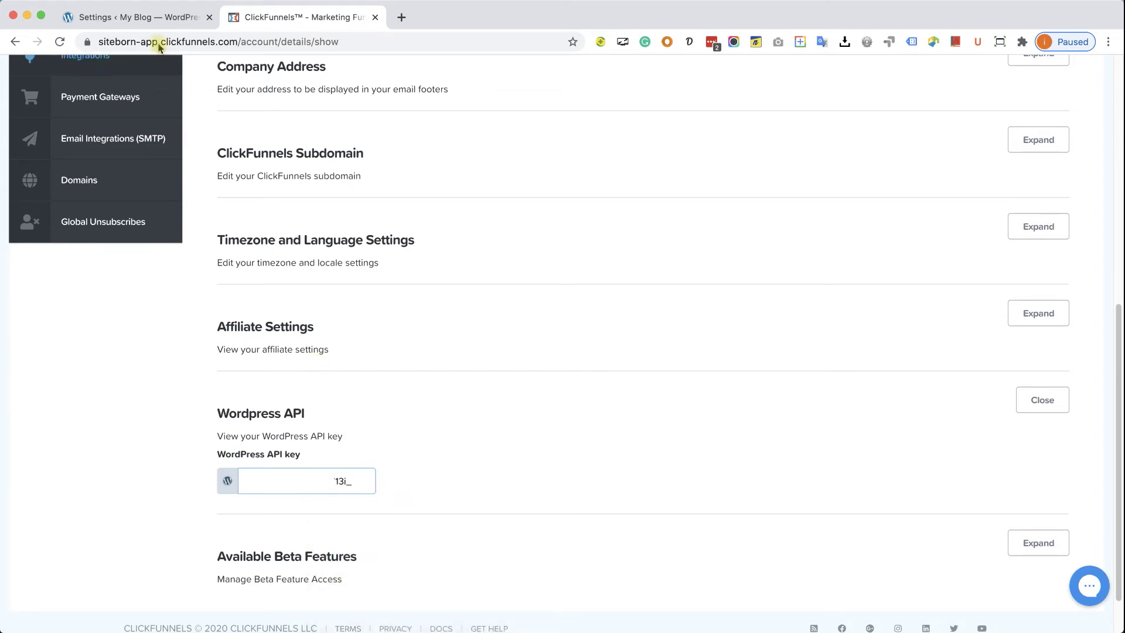
{"action": "left_click", "coordinate": [135, 17]}
Step: Paste the copied API key as the Authentication Token and save the settings
{"action": "left_click", "coordinate": [427, 364]}
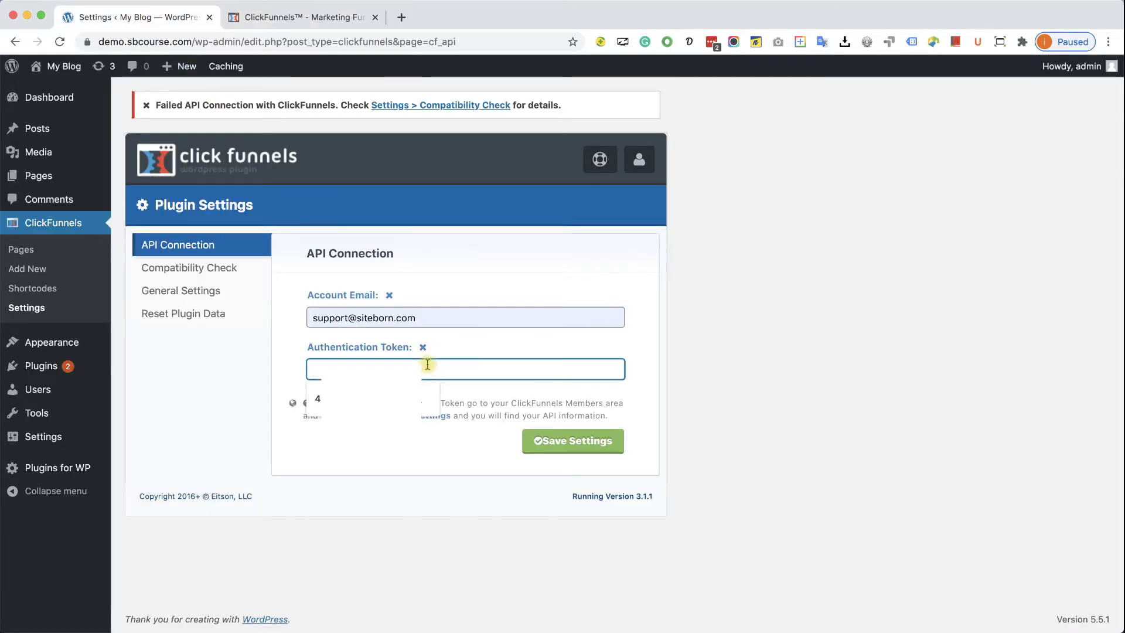
{"action": "key", "text": "ctrl+v"}
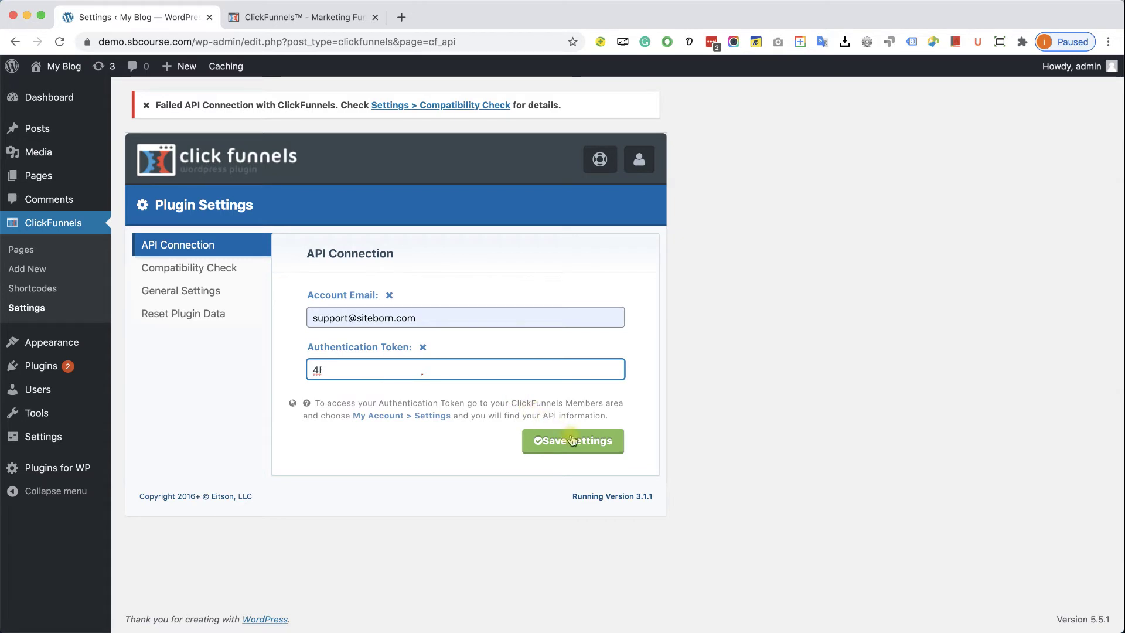
{"action": "left_click", "coordinate": [572, 440]}
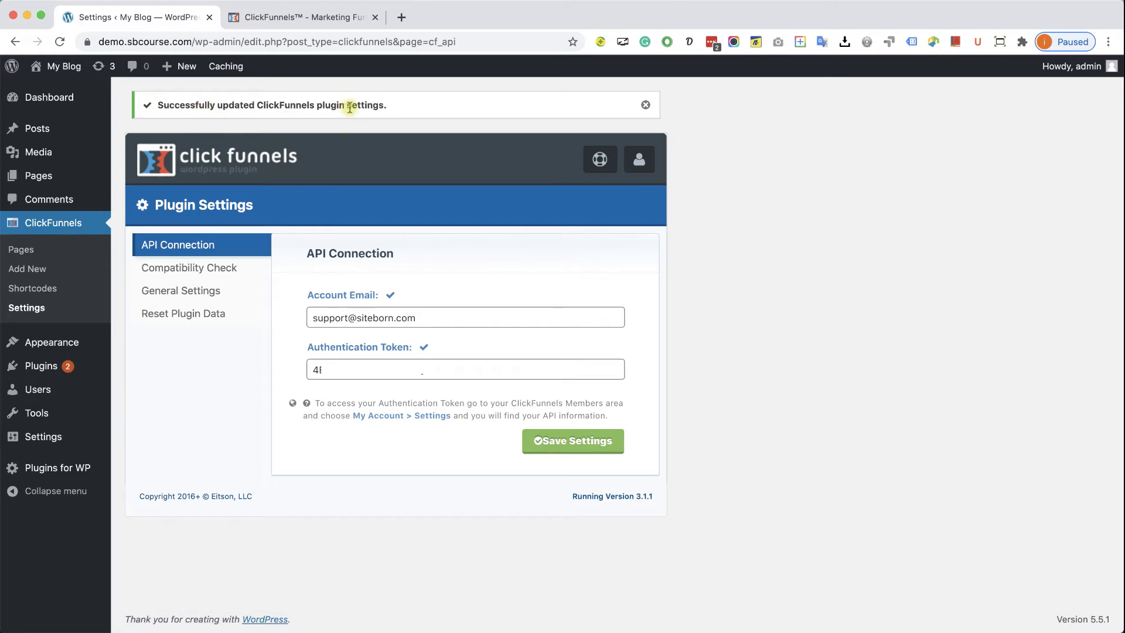
Step: Review the Compatibility Check and General Settings tabs, then go to ClickFunnels Pages
{"action": "left_click", "coordinate": [221, 267]}
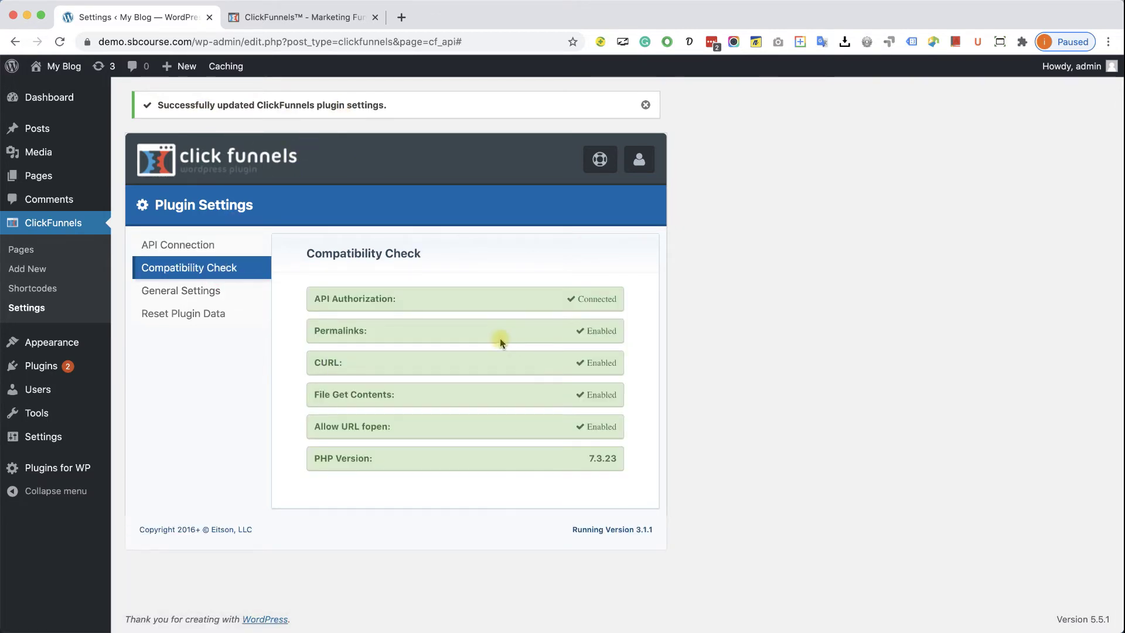
{"action": "left_click", "coordinate": [225, 291]}
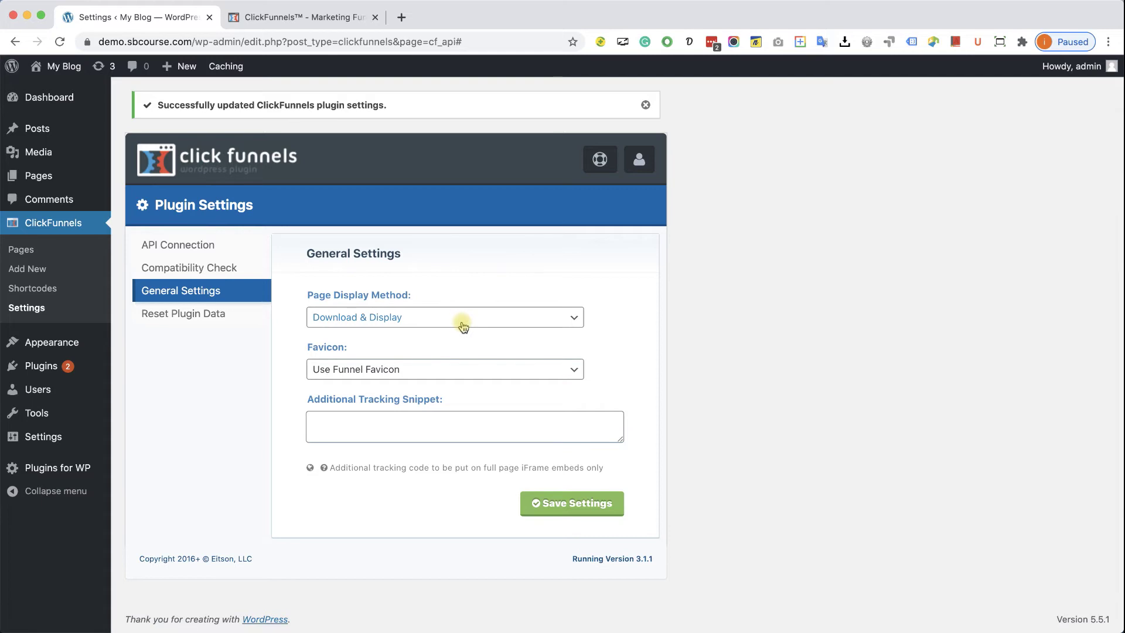
{"action": "left_click", "coordinate": [32, 251]}
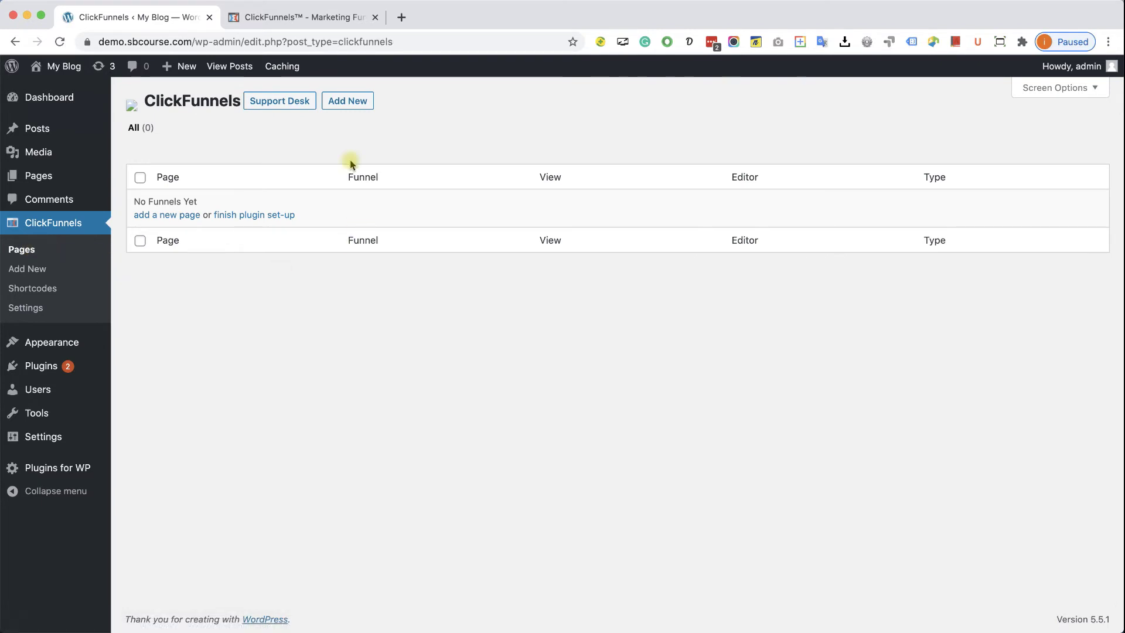
Step: Start a new ClickFunnels page for GoodBodyGym Leads Capture Optin with slug 'lead-capture'
{"action": "left_click", "coordinate": [349, 102]}
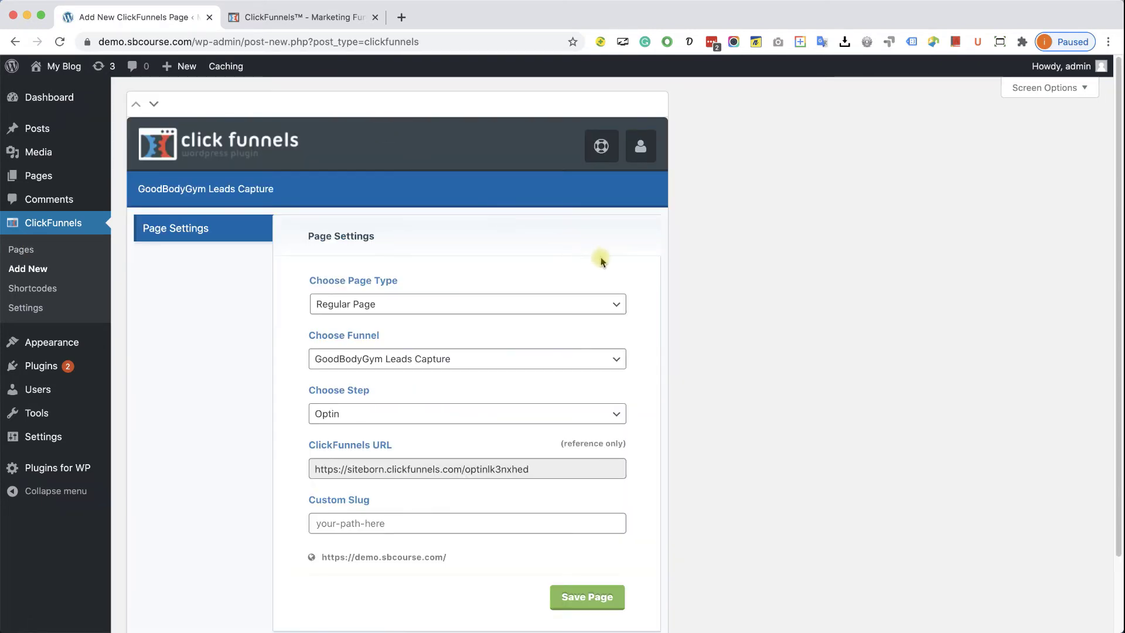
{"action": "scroll", "coordinate": [638, 273], "scroll_direction": "down", "scroll_amount": 2}
{"action": "scroll", "coordinate": [638, 274], "scroll_direction": "down", "scroll_amount": 2}
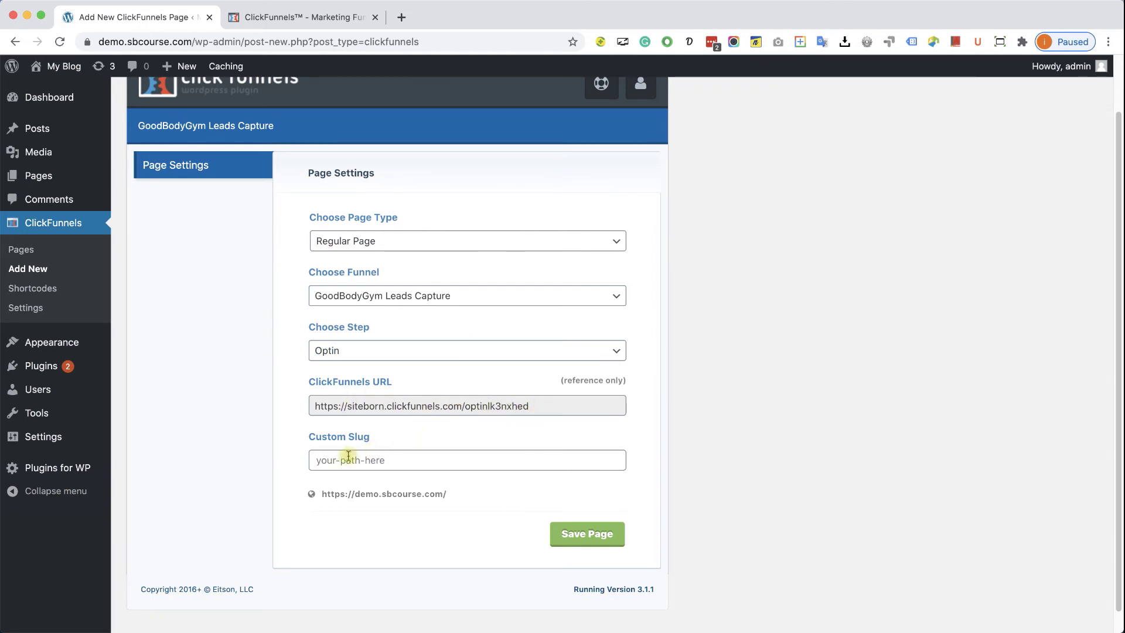
{"action": "left_click_drag", "start_coordinate": [449, 495], "coordinate": [320, 502]}
{"action": "left_click", "coordinate": [448, 462]}
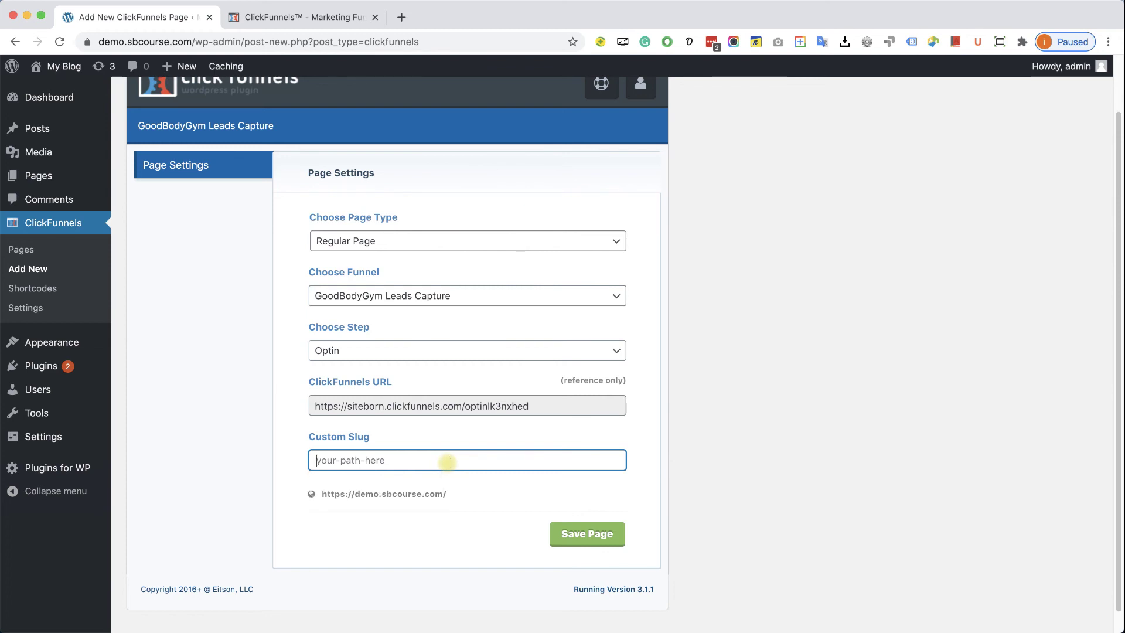
{"action": "type", "text": "lead-capture"}
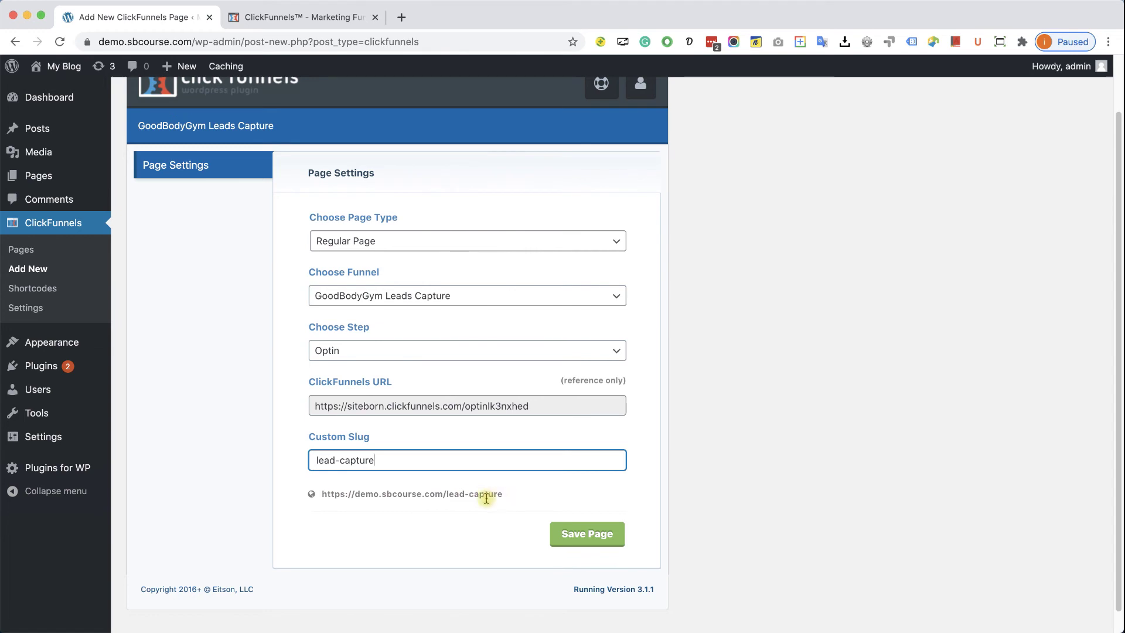
Step: Copy the lead-capture page address and save the new ClickFunnels page
{"action": "triple_click", "coordinate": [465, 497]}
{"action": "right_click", "coordinate": [464, 497]}
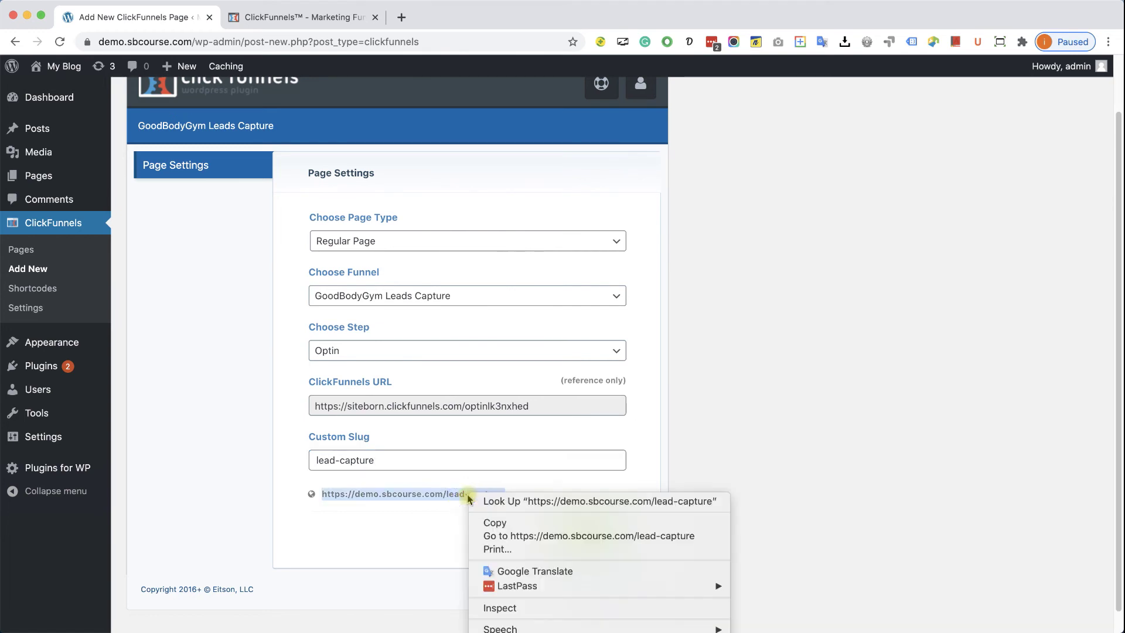
{"action": "left_click", "coordinate": [510, 521]}
{"action": "left_click", "coordinate": [503, 502]}
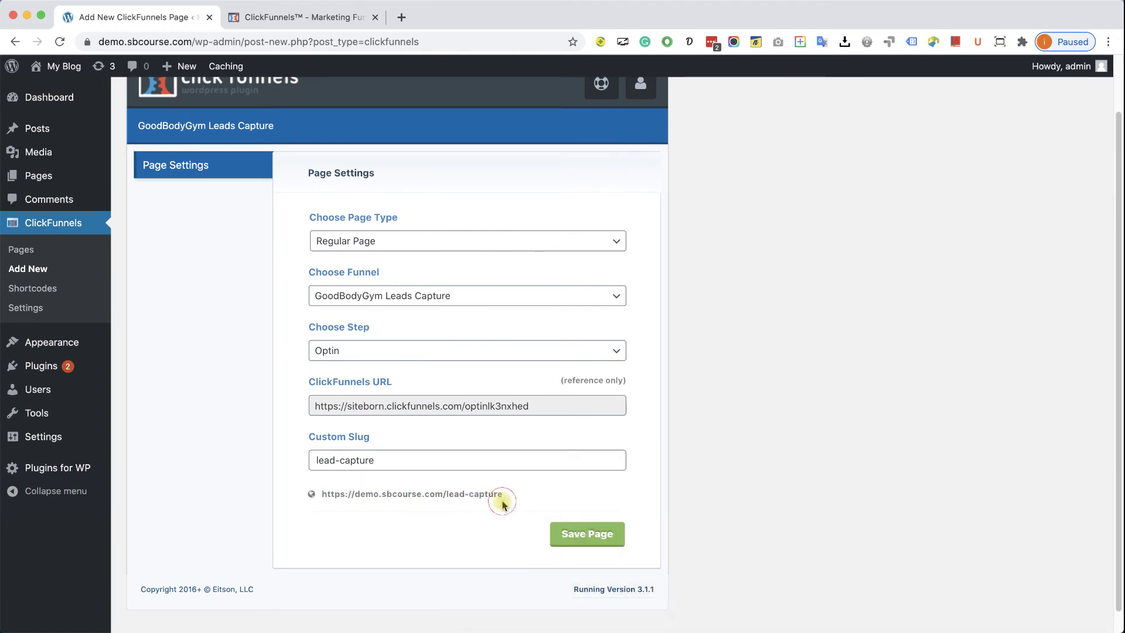
{"action": "left_click", "coordinate": [570, 533]}
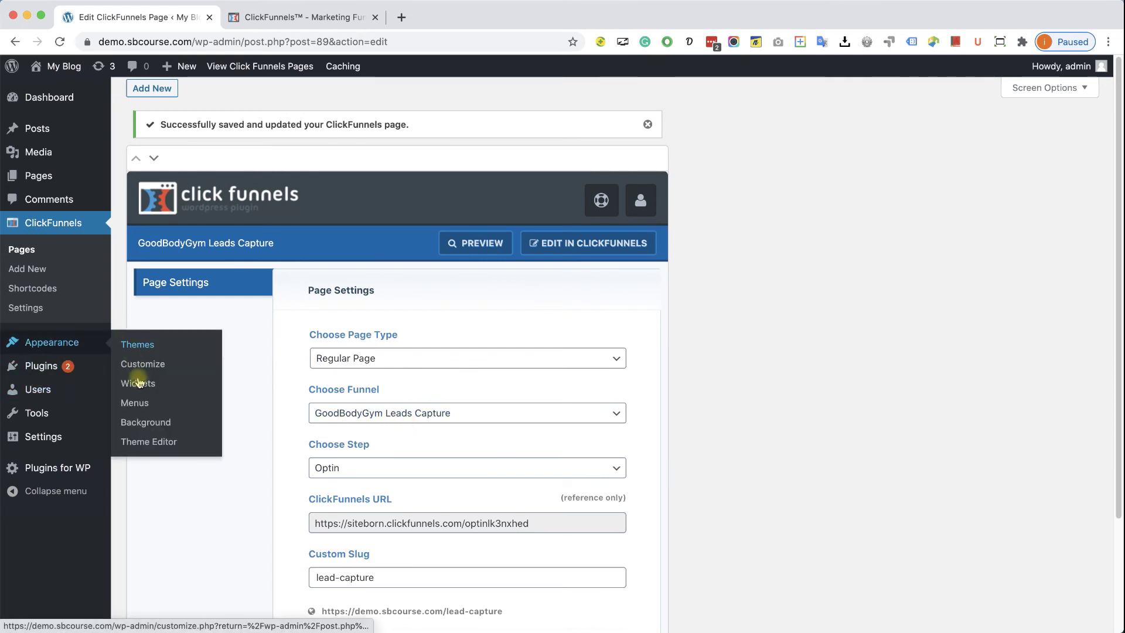
Step: Point the Main Menu's My Funnel link to the lead-capture URL and save the menu
{"action": "left_click", "coordinate": [146, 404]}
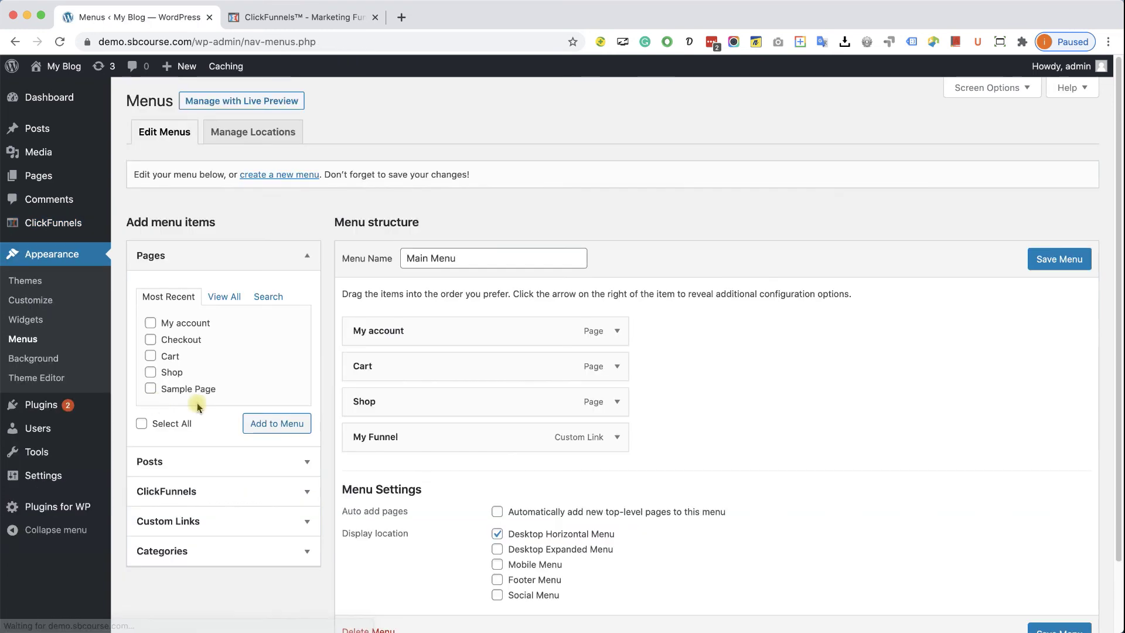
{"action": "left_click", "coordinate": [617, 436]}
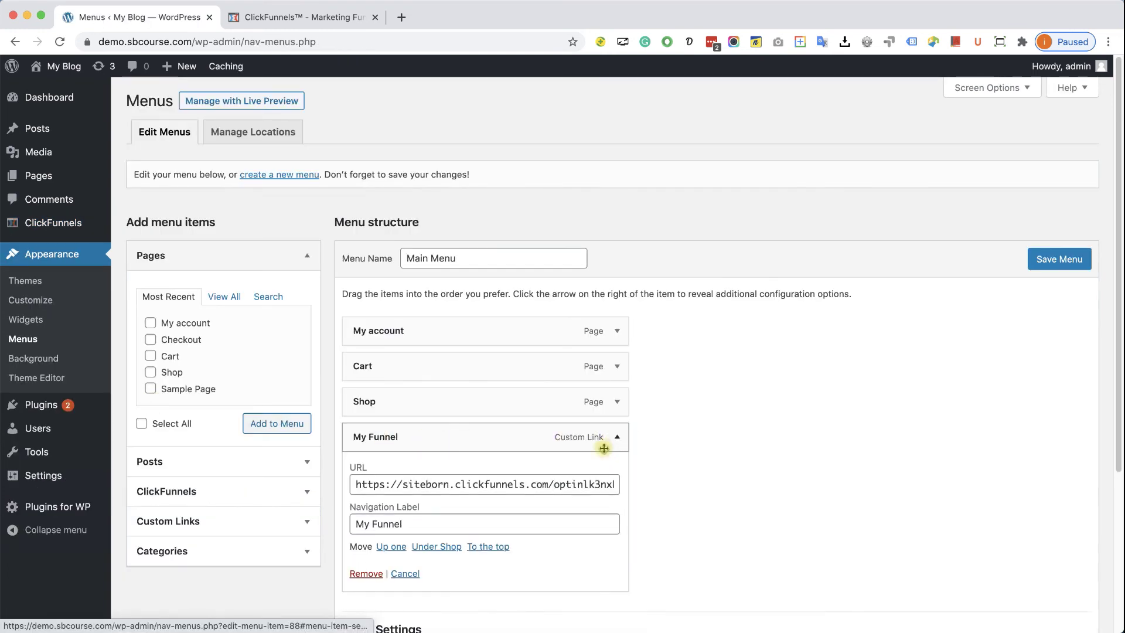
{"action": "double_click", "coordinate": [513, 484]}
{"action": "key", "text": "super+a"}
{"action": "key", "text": "super+v"}
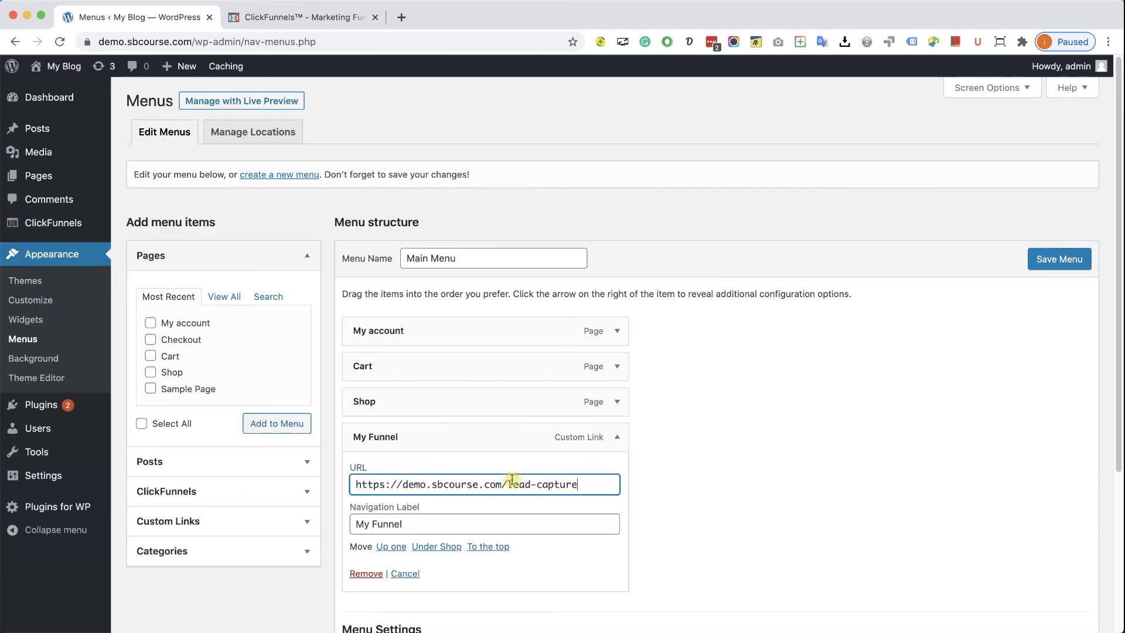
{"action": "left_click", "coordinate": [1047, 270]}
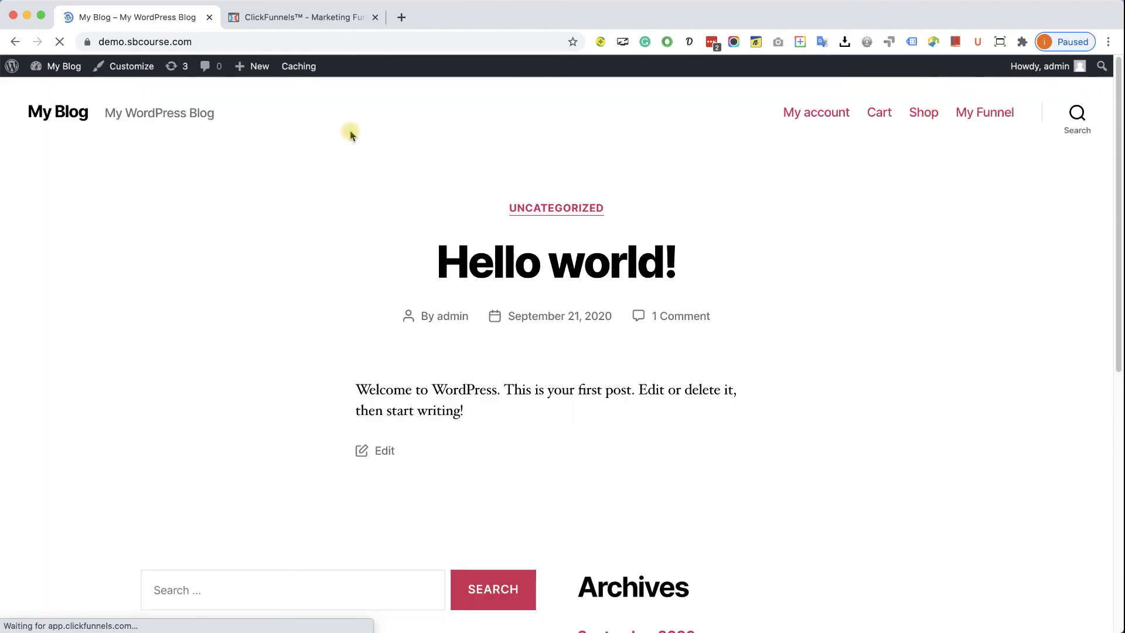
Step: Open the blog's My Funnel link in a new tab and view the Good Body Gym funnel
{"action": "left_click", "coordinate": [991, 113]}
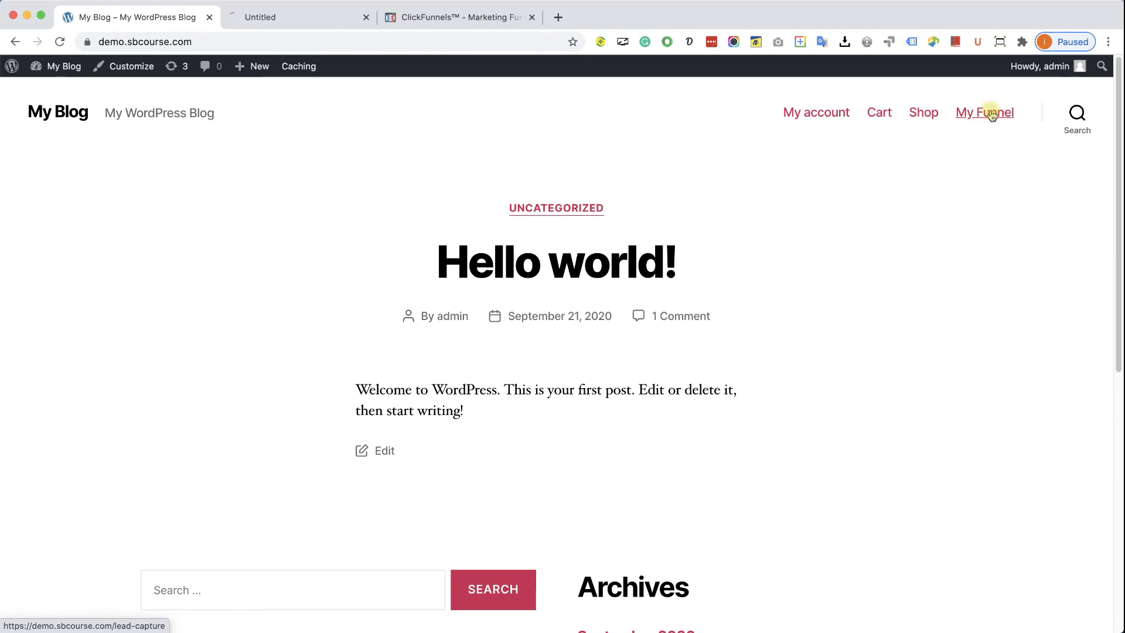
{"action": "left_click", "coordinate": [304, 18]}
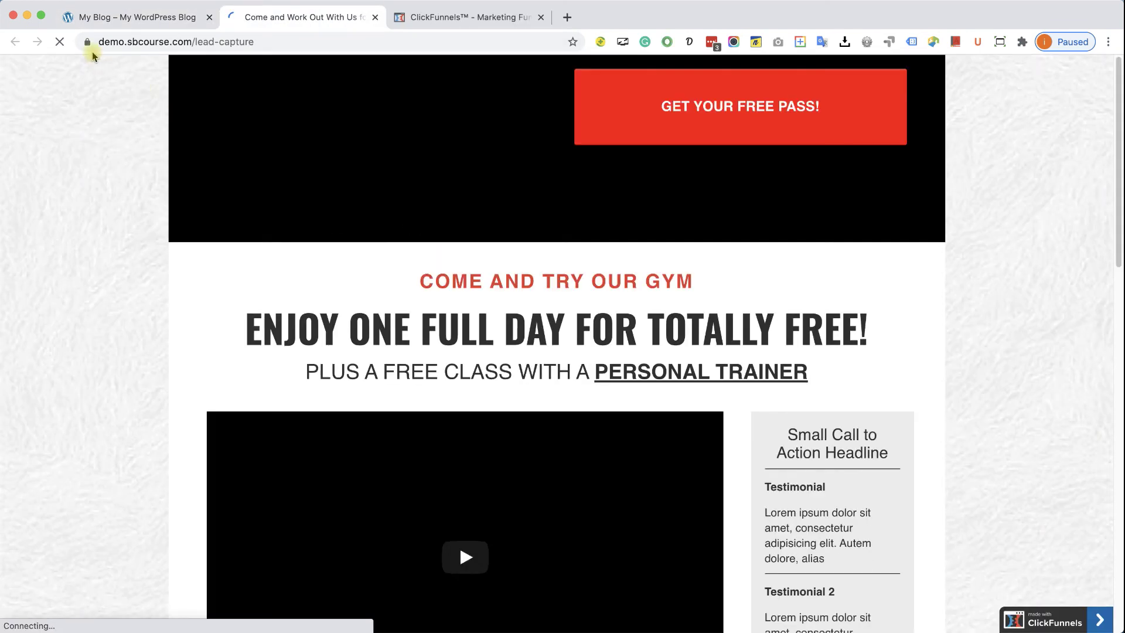